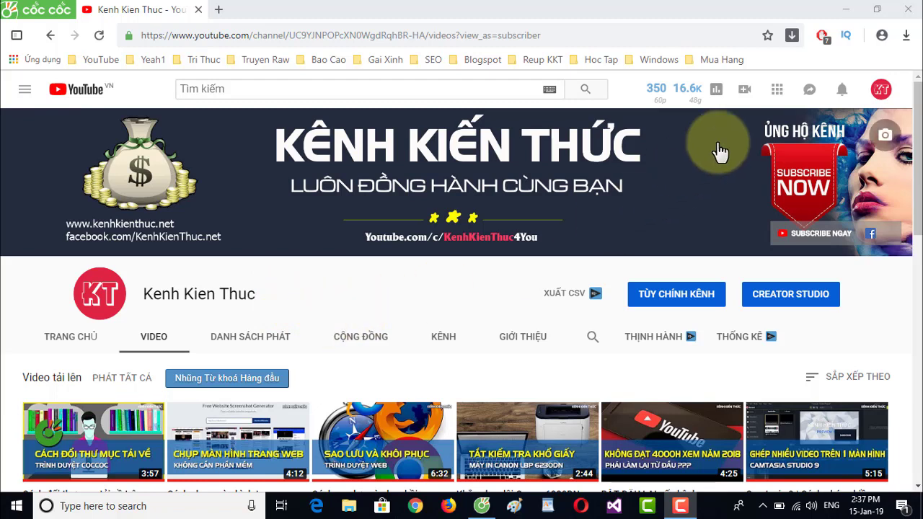
Step: Minimize the browser and open the desktop's Background personalization settings
left_click(847, 16)
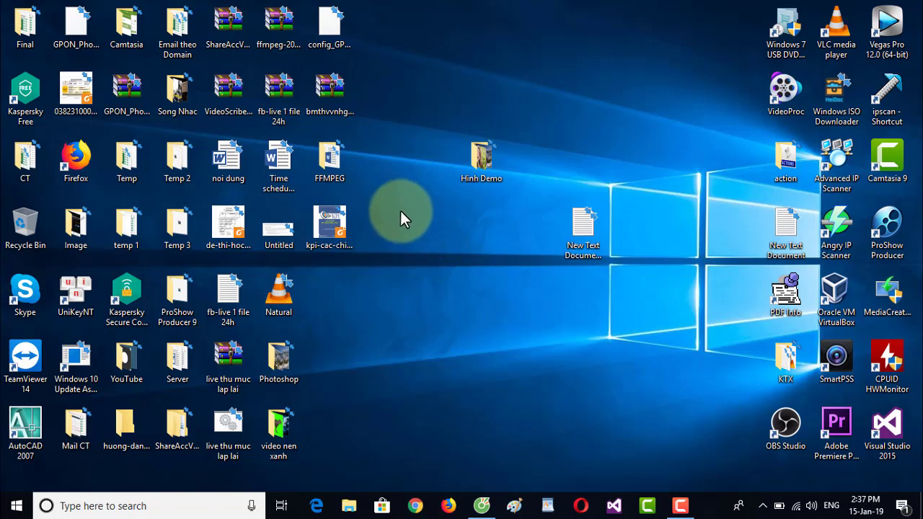
right_click(449, 222)
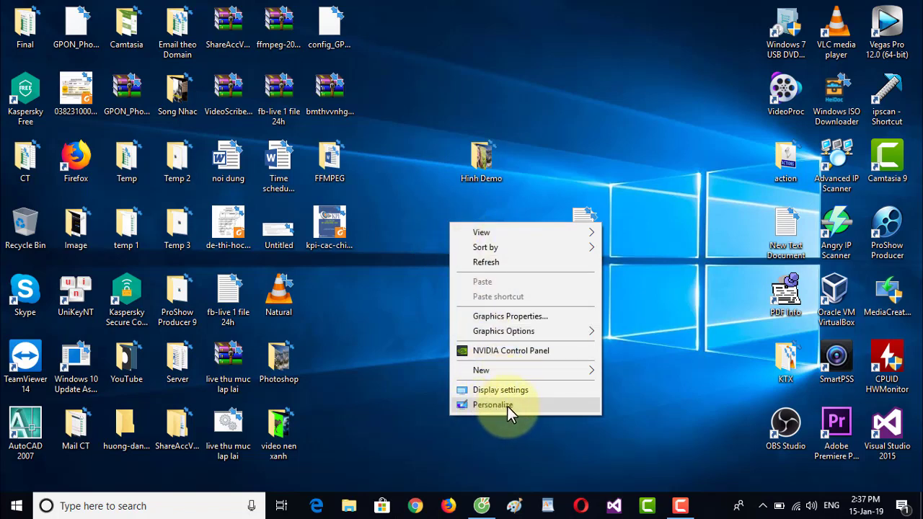
left_click(459, 407)
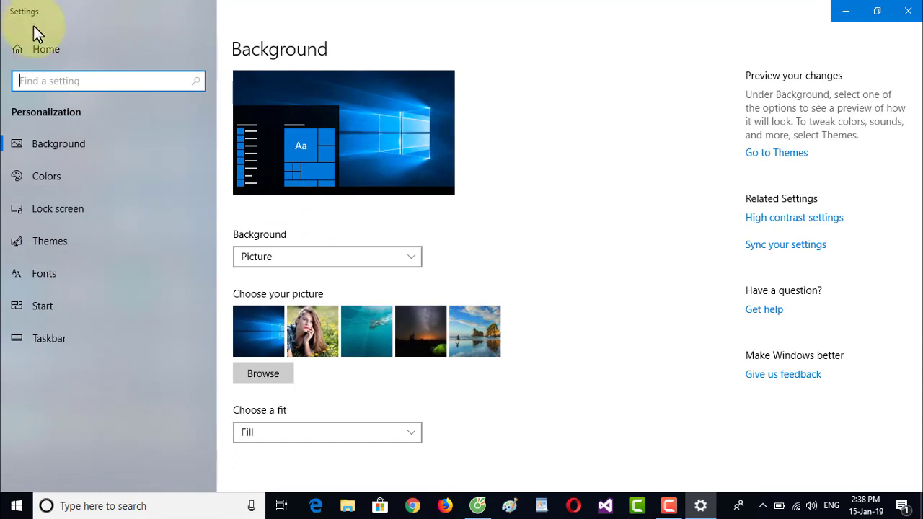
left_click(50, 145)
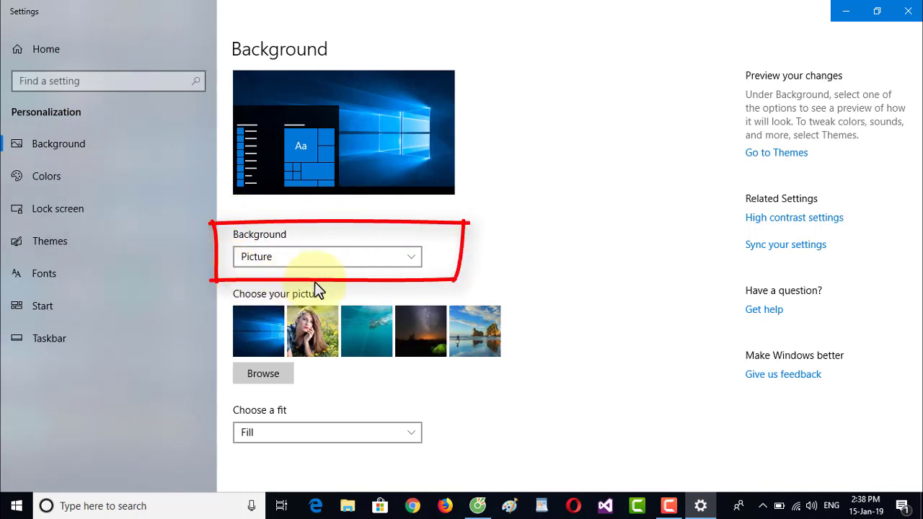
Step: Keep the background type as Picture and choose the recent photo of the woman in the dandelion field
left_click(253, 261)
left_click(264, 261)
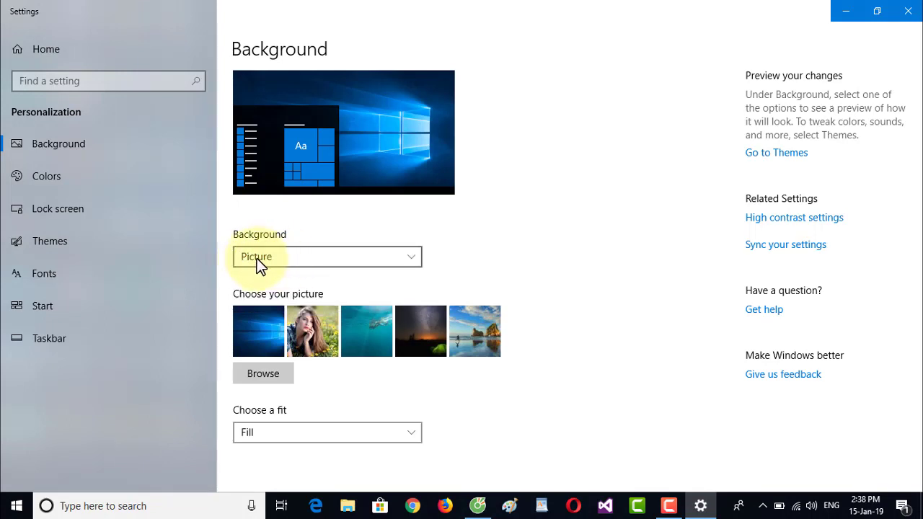
left_click(311, 322)
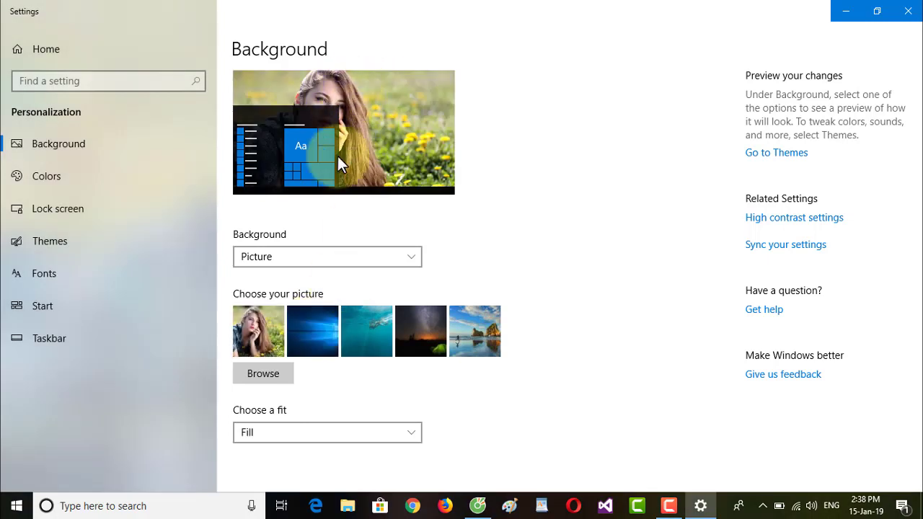
Step: Browse the Photoshop folder, set the snowy chiem-nguong-bang-tuyet picture as the background, and show the desktop
left_click(263, 374)
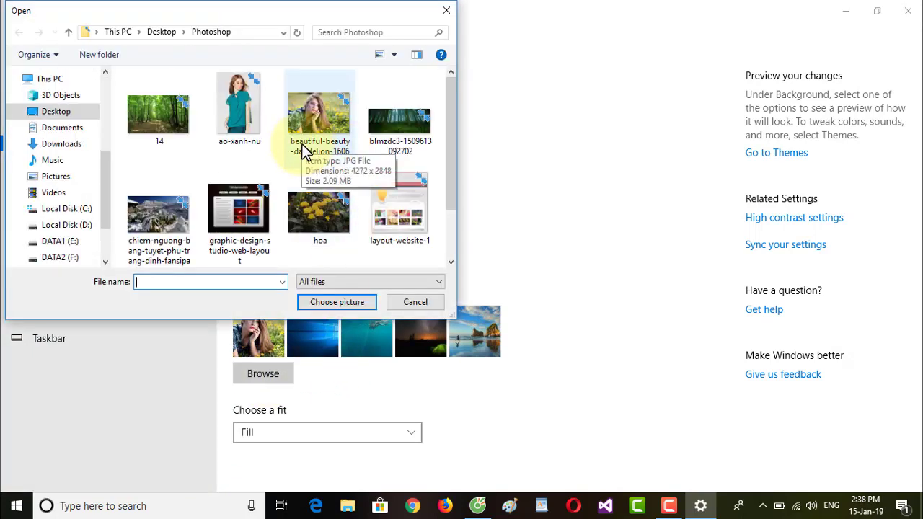
left_click(161, 213)
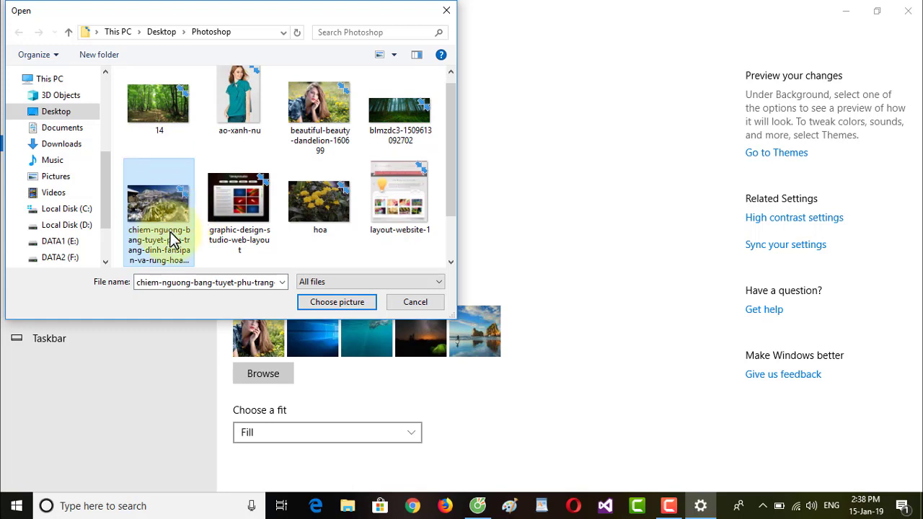
left_click(338, 301)
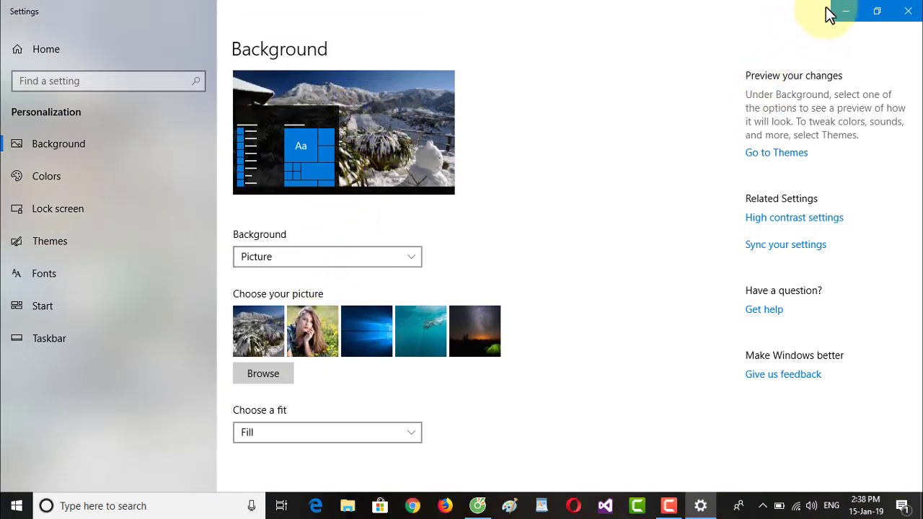
left_click(848, 12)
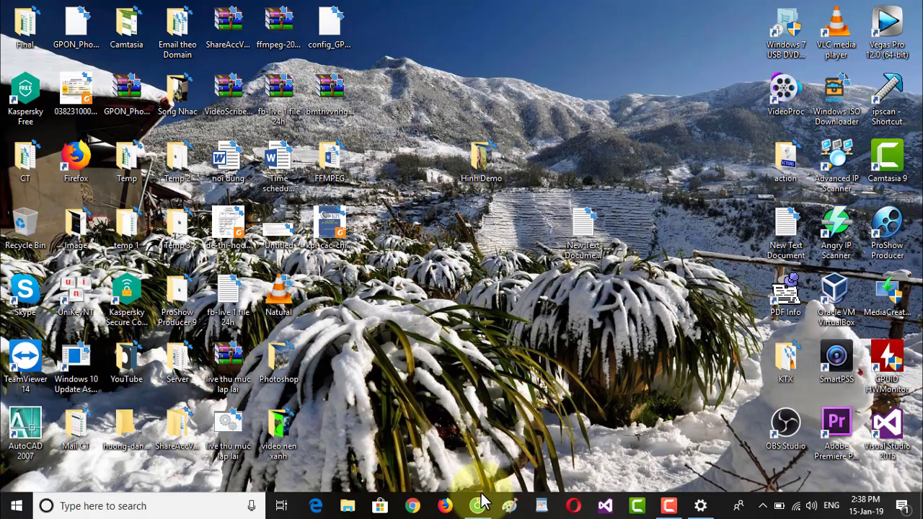
Step: Return to Settings, switch the background type to Slideshow, and choose the desktop's Hinh Demo folder as its album
left_click(700, 505)
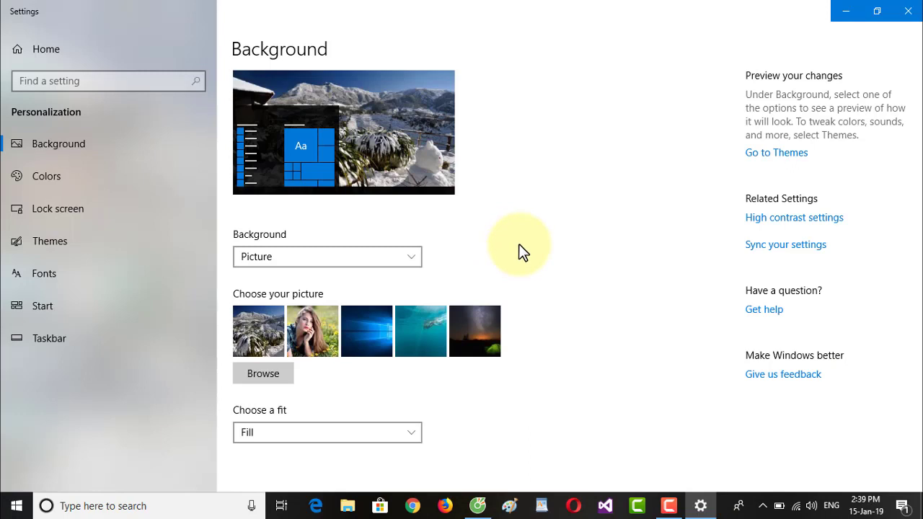
left_click(414, 259)
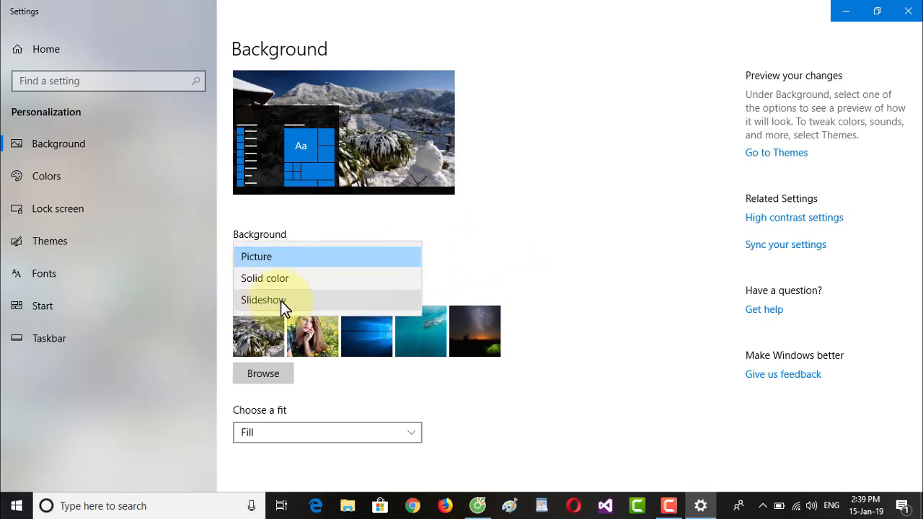
left_click(261, 298)
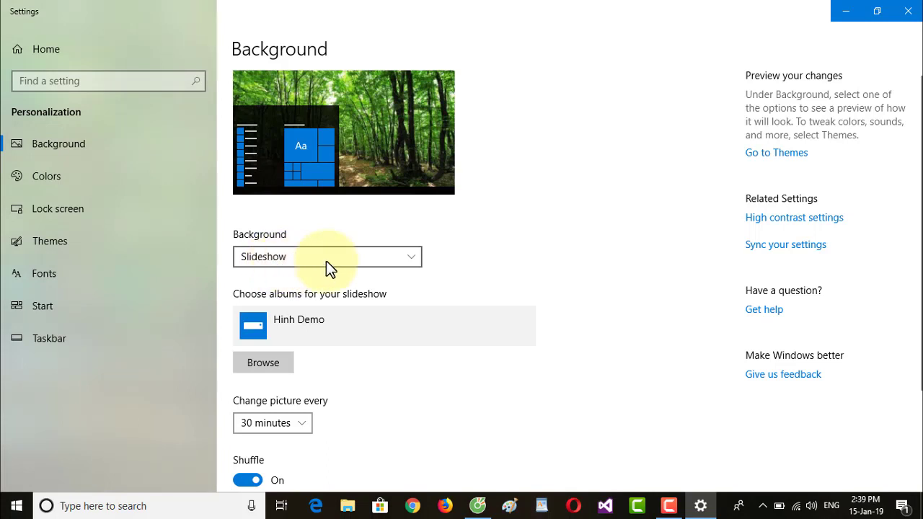
scroll(292, 347, "down", 1)
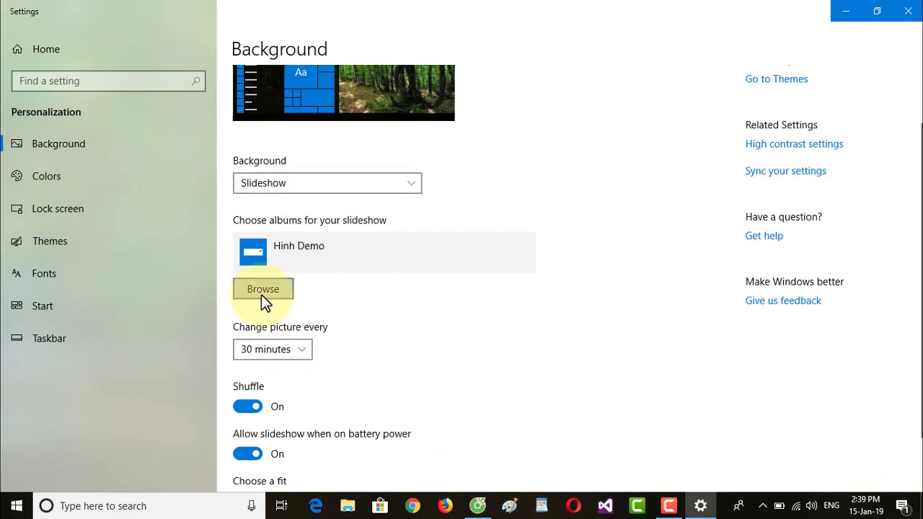
left_click(259, 291)
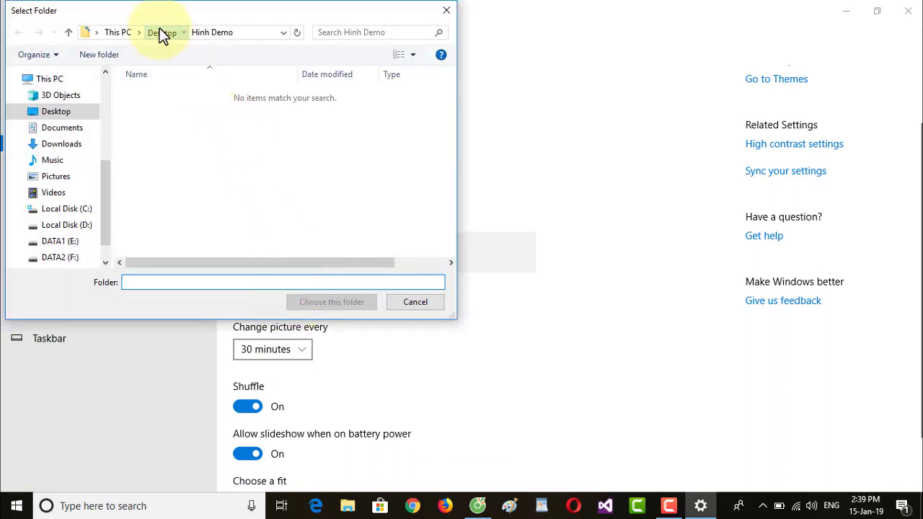
left_click(162, 34)
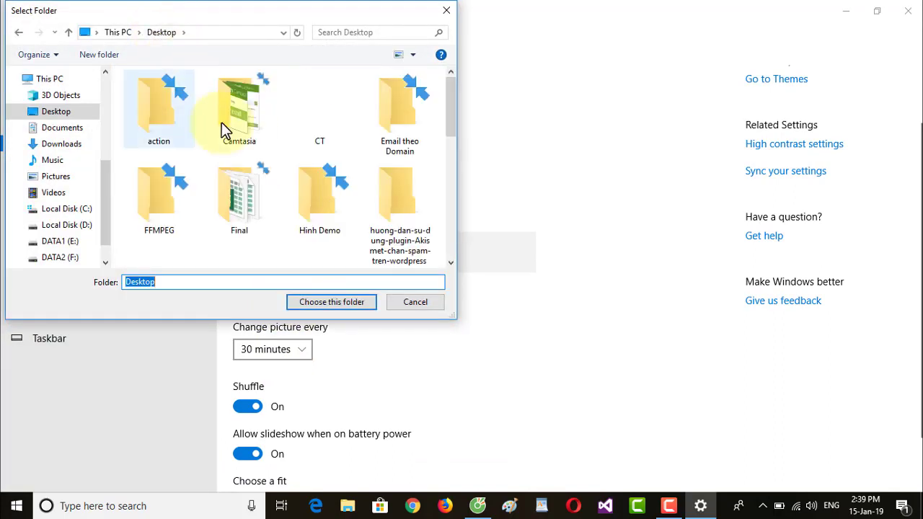
double_click(311, 190)
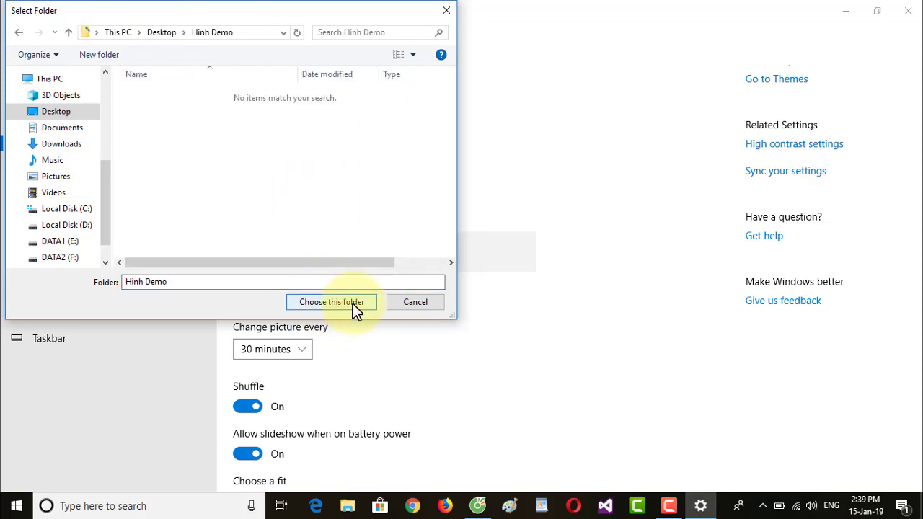
left_click(325, 304)
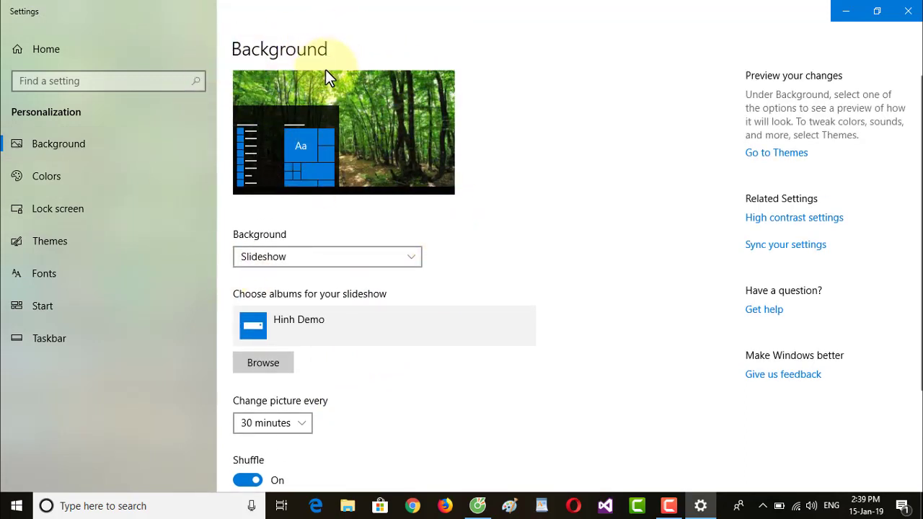
Step: Set the slideshow to change its picture every 10 minutes
scroll(363, 297, "down", 2)
scroll(366, 300, "up", 2)
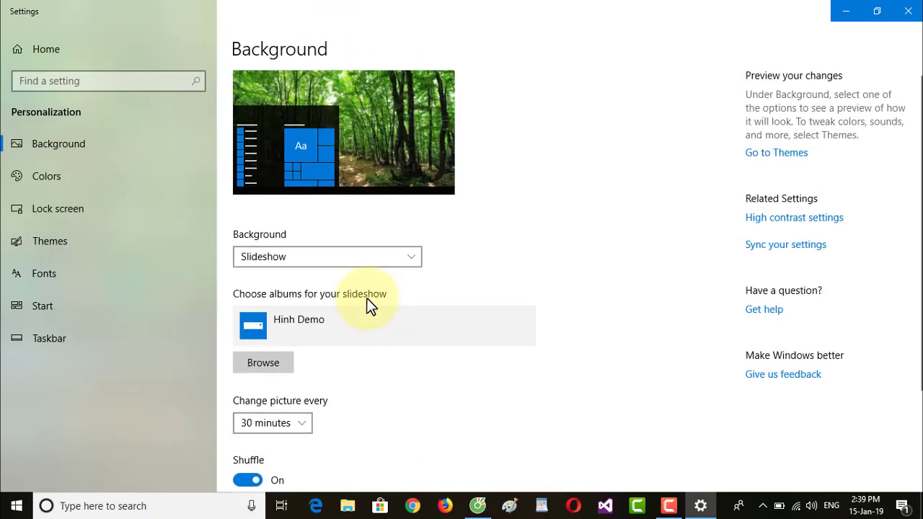
scroll(336, 319, "down", 2)
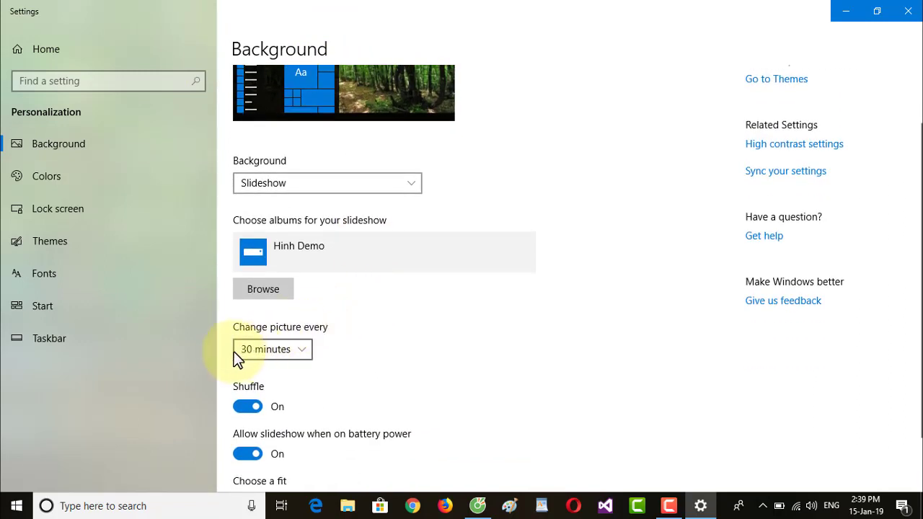
left_click(278, 354)
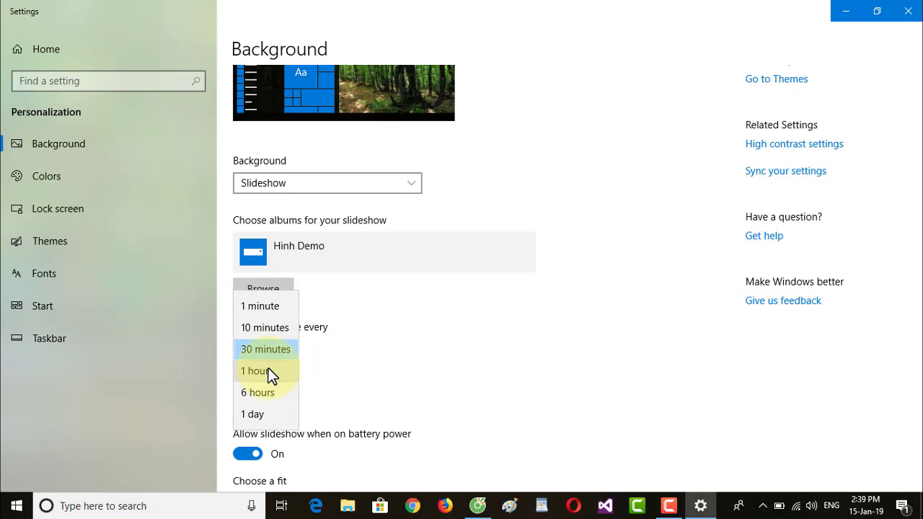
left_click(260, 333)
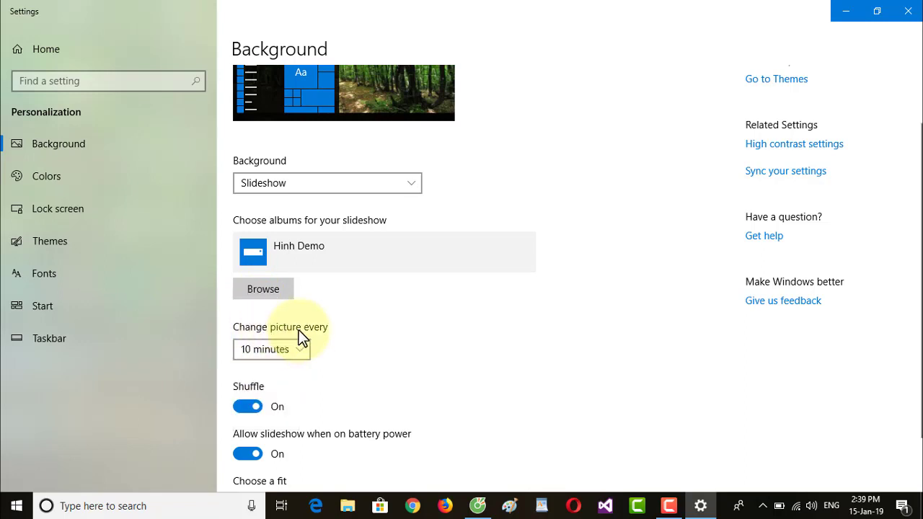
Step: Set the slideshow pictures' fit to Fit
scroll(288, 357, "down", 2)
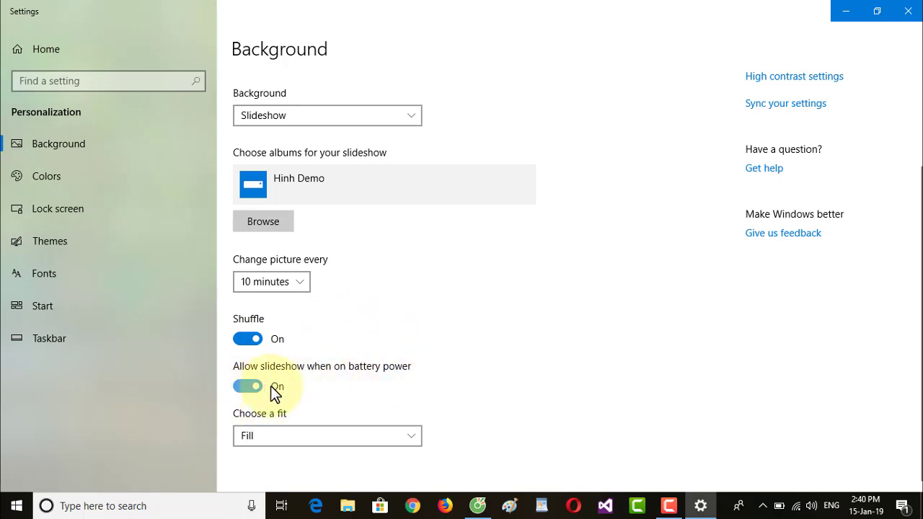
left_click(372, 436)
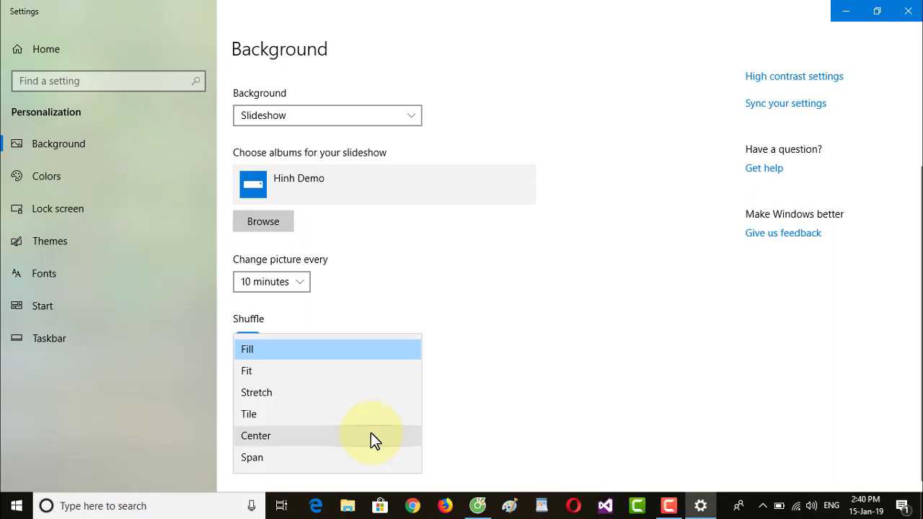
left_click(271, 372)
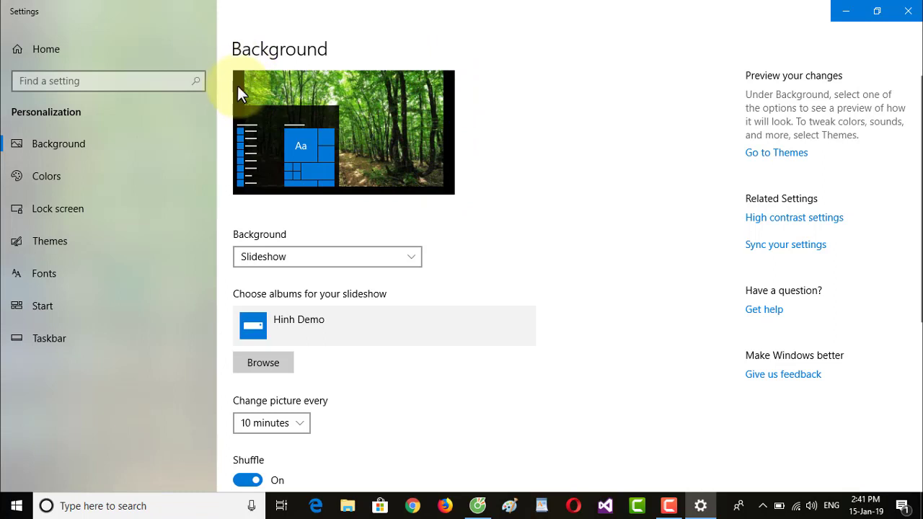
Step: Set the slideshow pictures' fit to Stretch
scroll(337, 269, "down", 2)
scroll(337, 269, "down", 3)
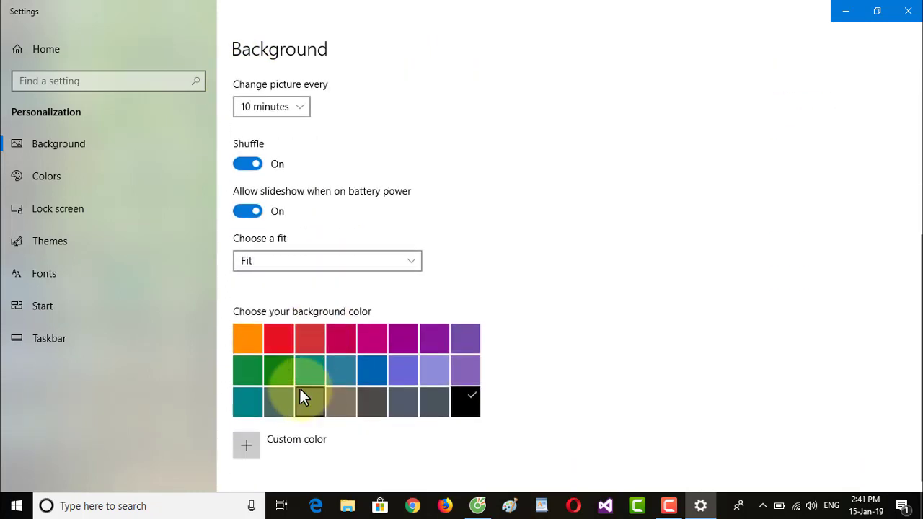
left_click(272, 263)
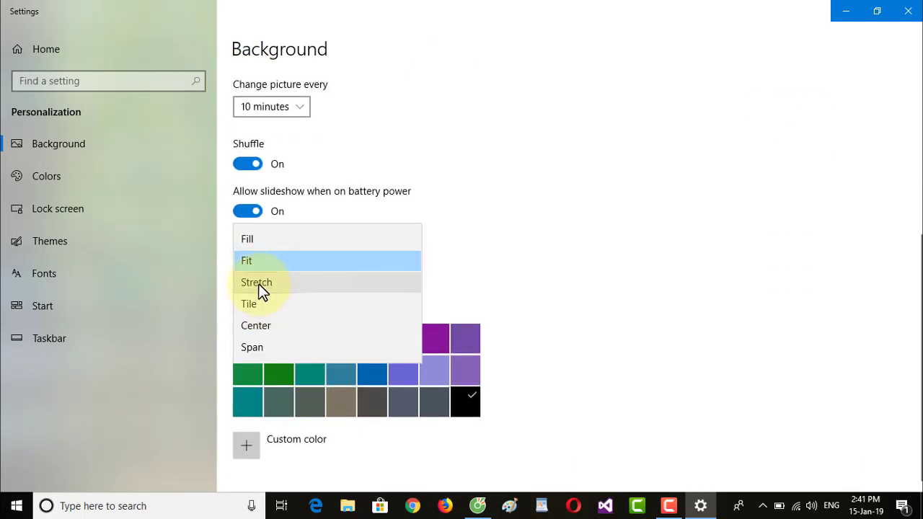
left_click(258, 283)
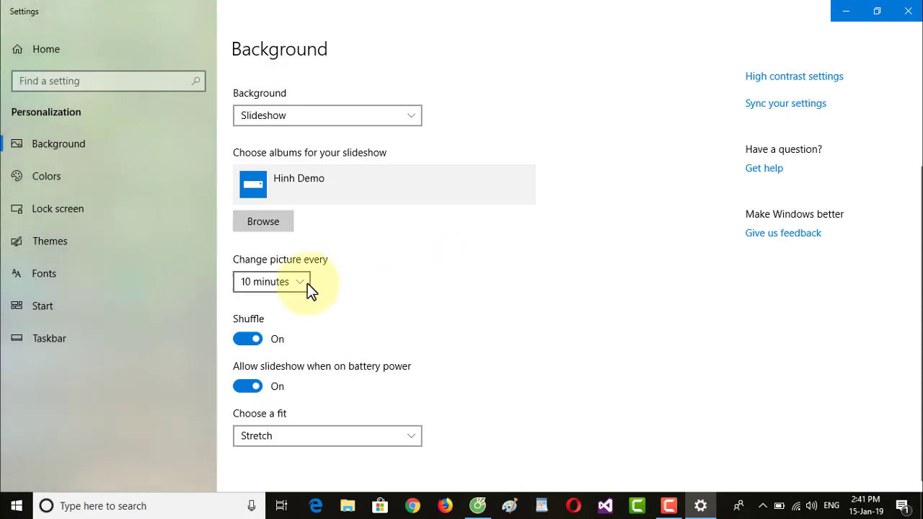
Step: Check the background preview, close Settings, and open the Hinh Demo folder on the desktop to view its pictures
scroll(482, 280, "up", 1)
scroll(478, 278, "up", 3)
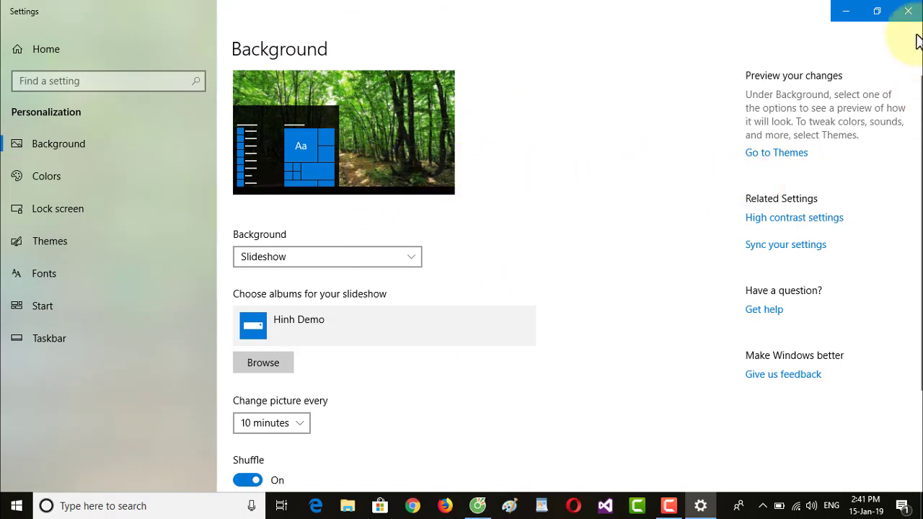
left_click(909, 13)
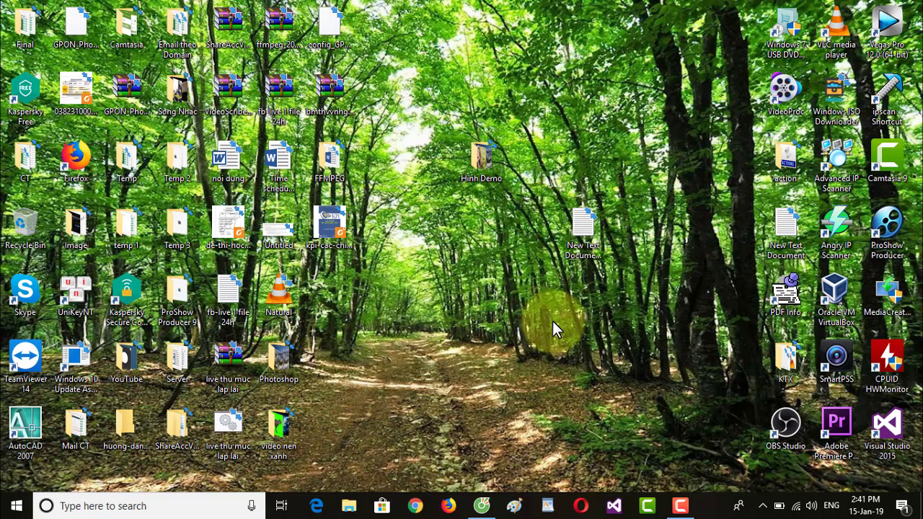
double_click(481, 155)
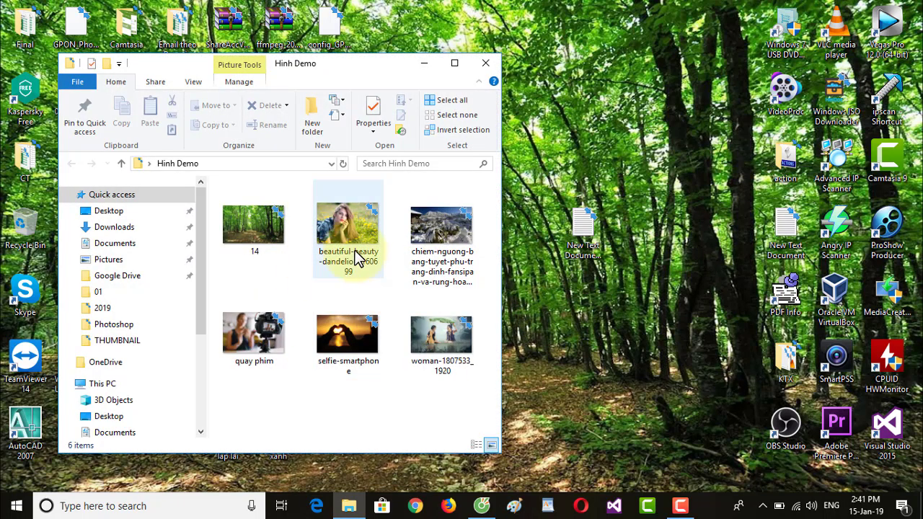